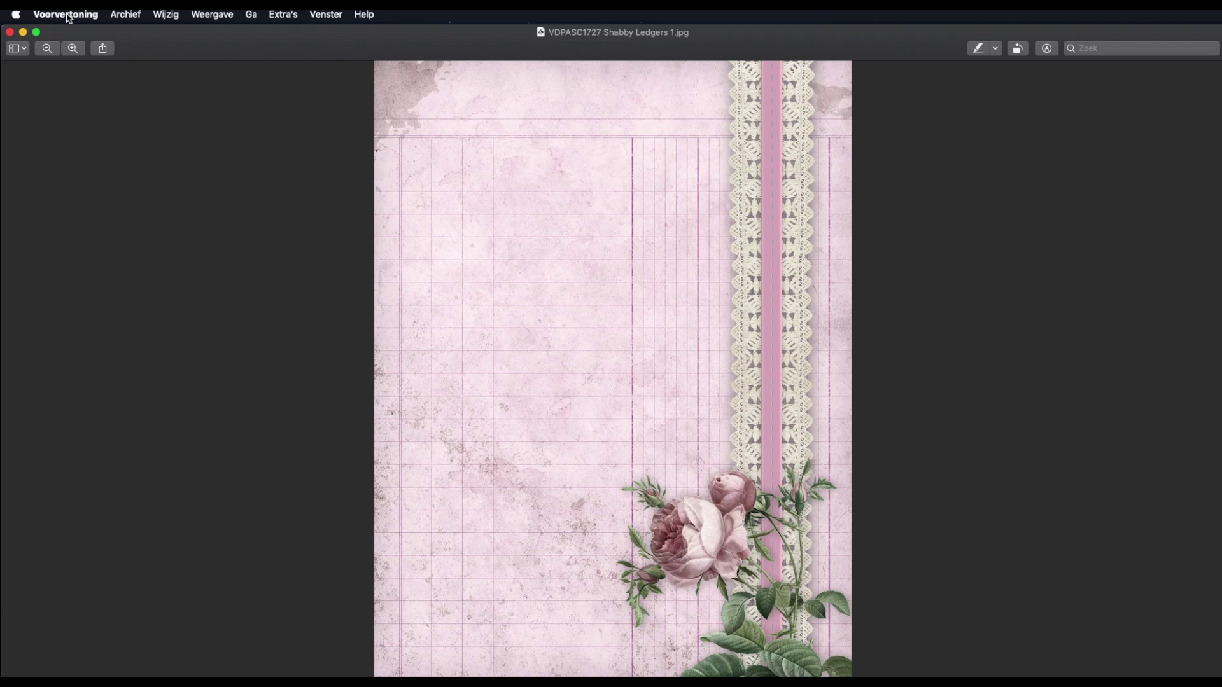
- Open the Druk af print dialog for Shabby Ledgers 1 and switch scaling to Vergroot/verklein
{"action": "left_click", "coordinate": [74, 15]}
{"action": "mouse_move", "coordinate": [126, 15]}
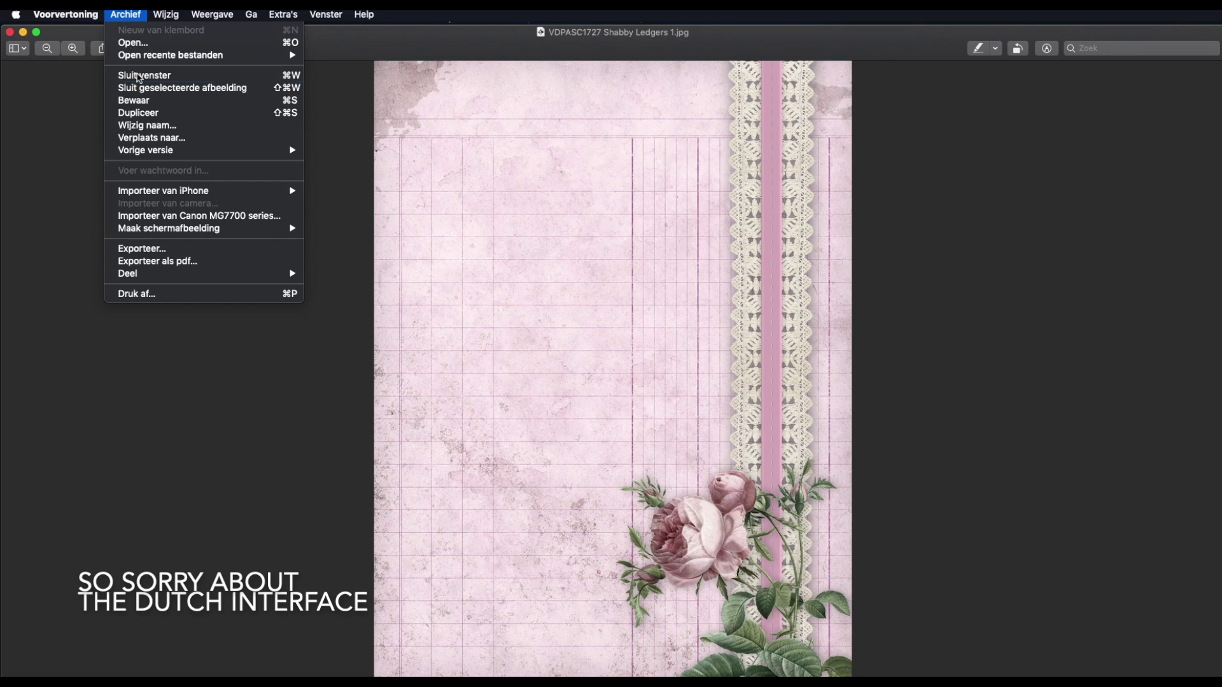
{"action": "left_click", "coordinate": [132, 294]}
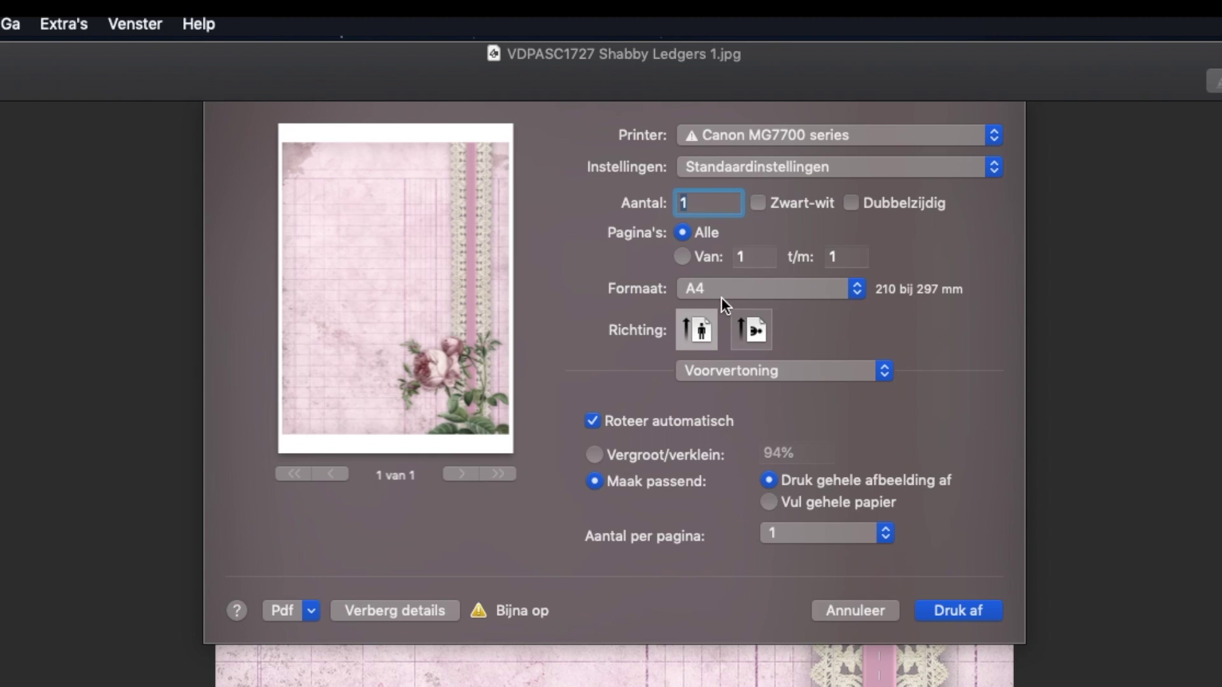
{"action": "left_click", "coordinate": [593, 455]}
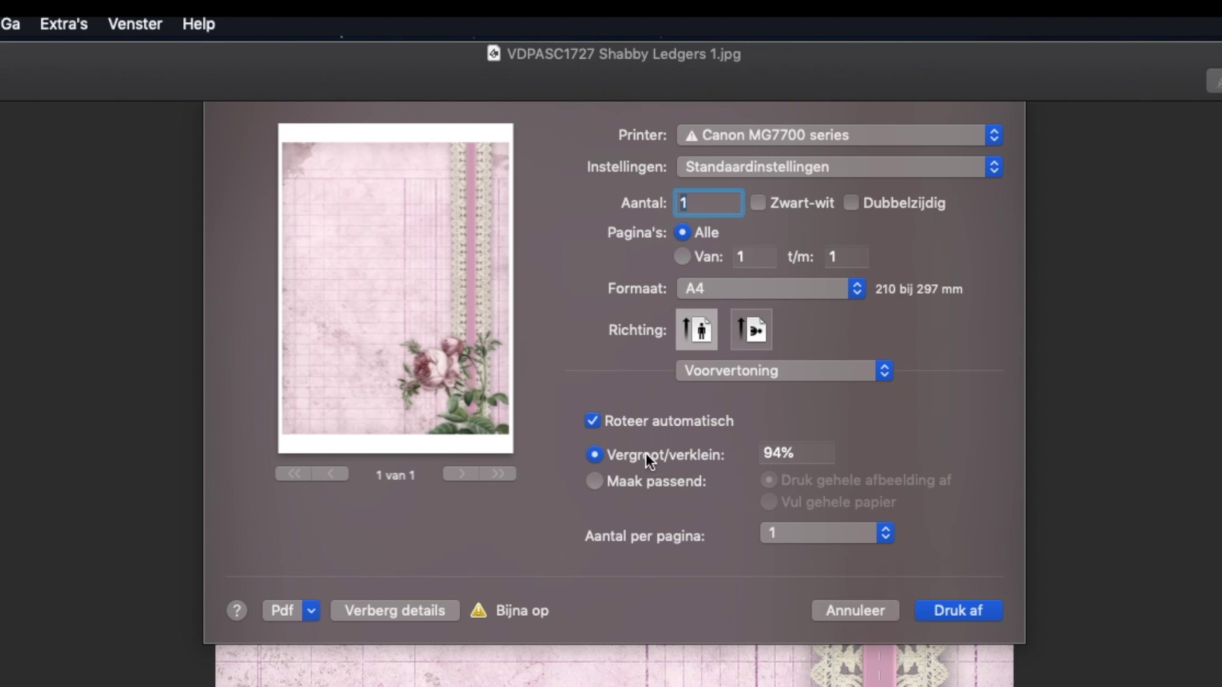
- Change the Vergroot/verklein scale value from 94% to 107%
{"action": "left_click", "coordinate": [789, 452]}
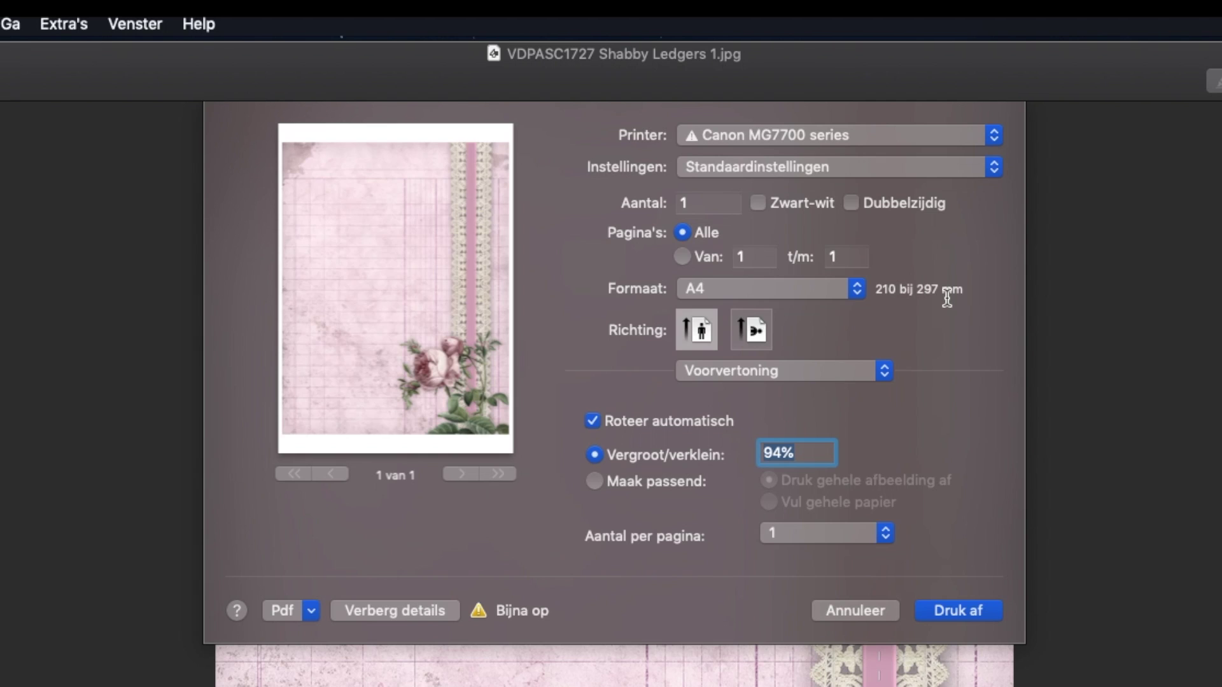
{"action": "type", "text": "100"}
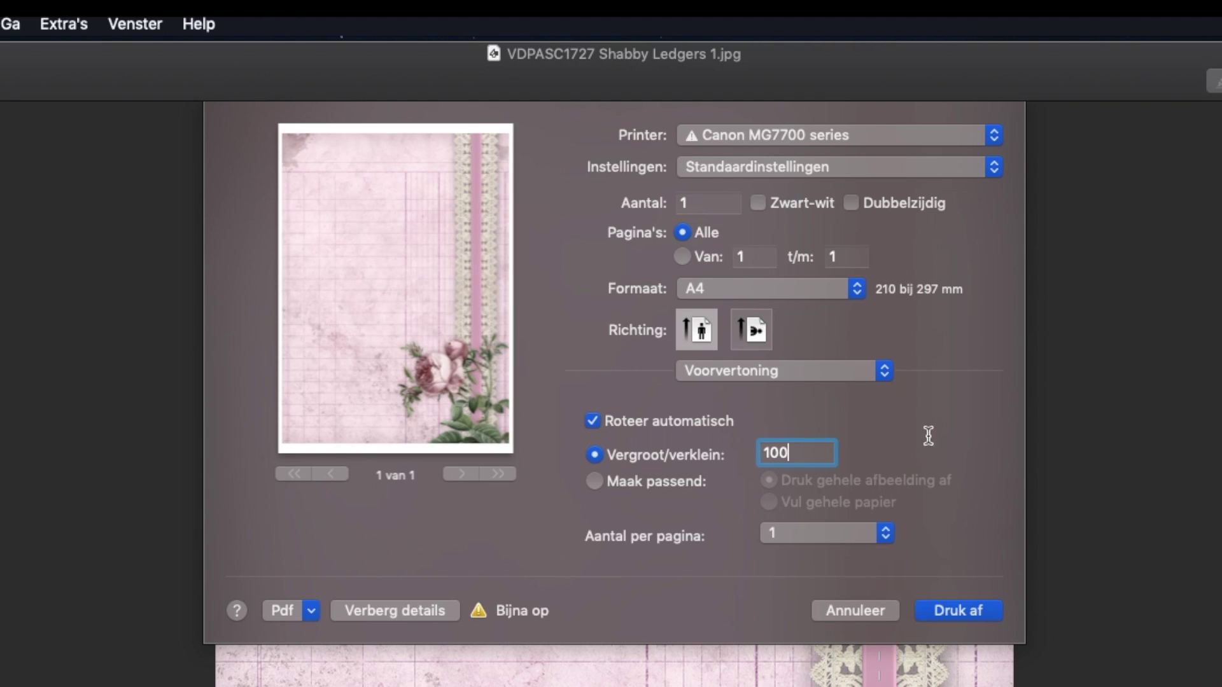
{"action": "key", "text": "BackSpace"}
{"action": "type", "text": "7"}
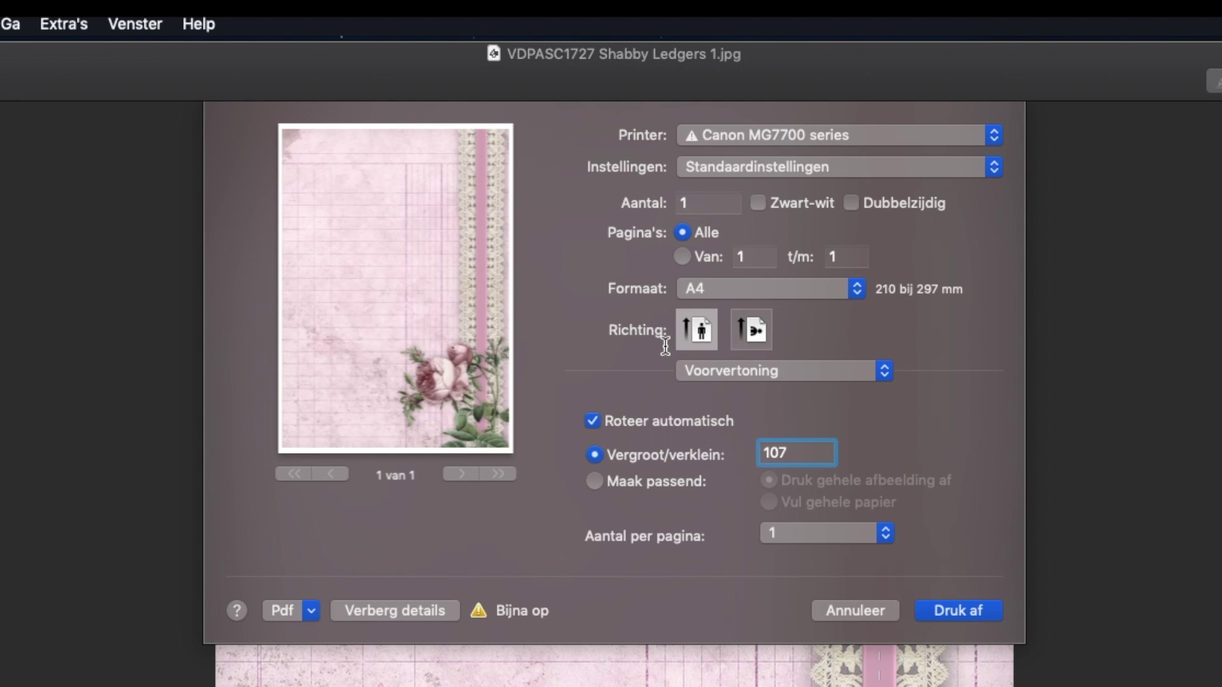
- Set the paper to A4 zonder rand and print the ledger image at 107%
{"action": "left_click", "coordinate": [710, 289]}
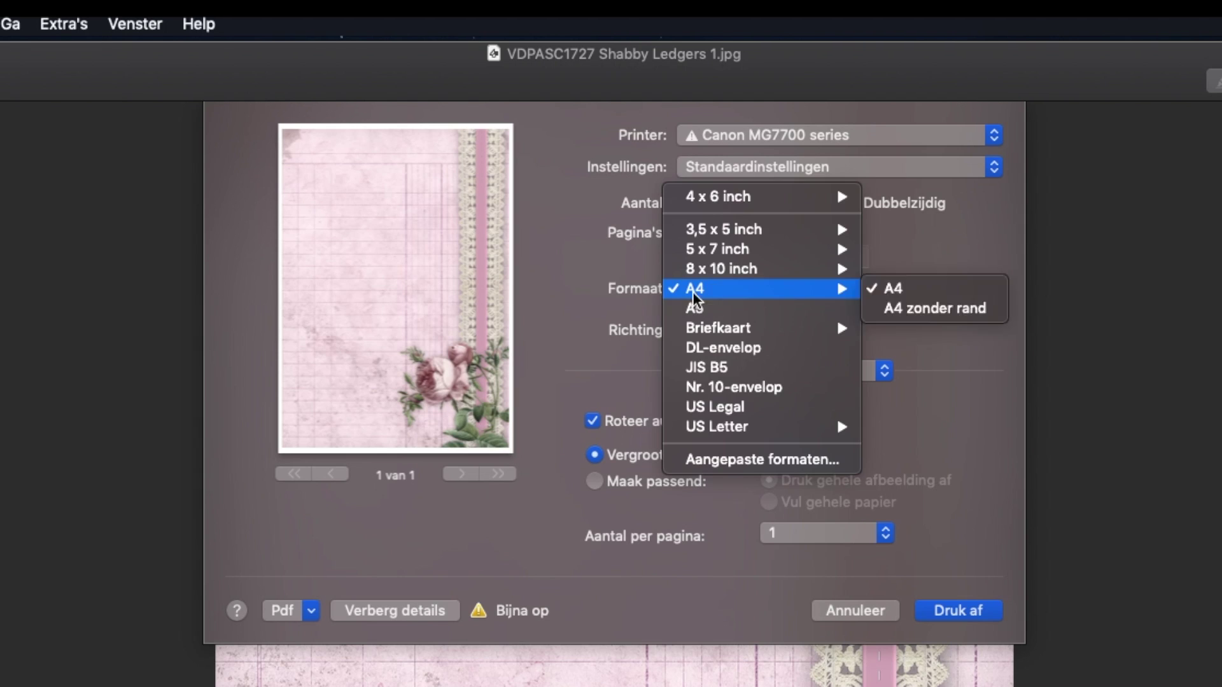
{"action": "mouse_move", "coordinate": [764, 290]}
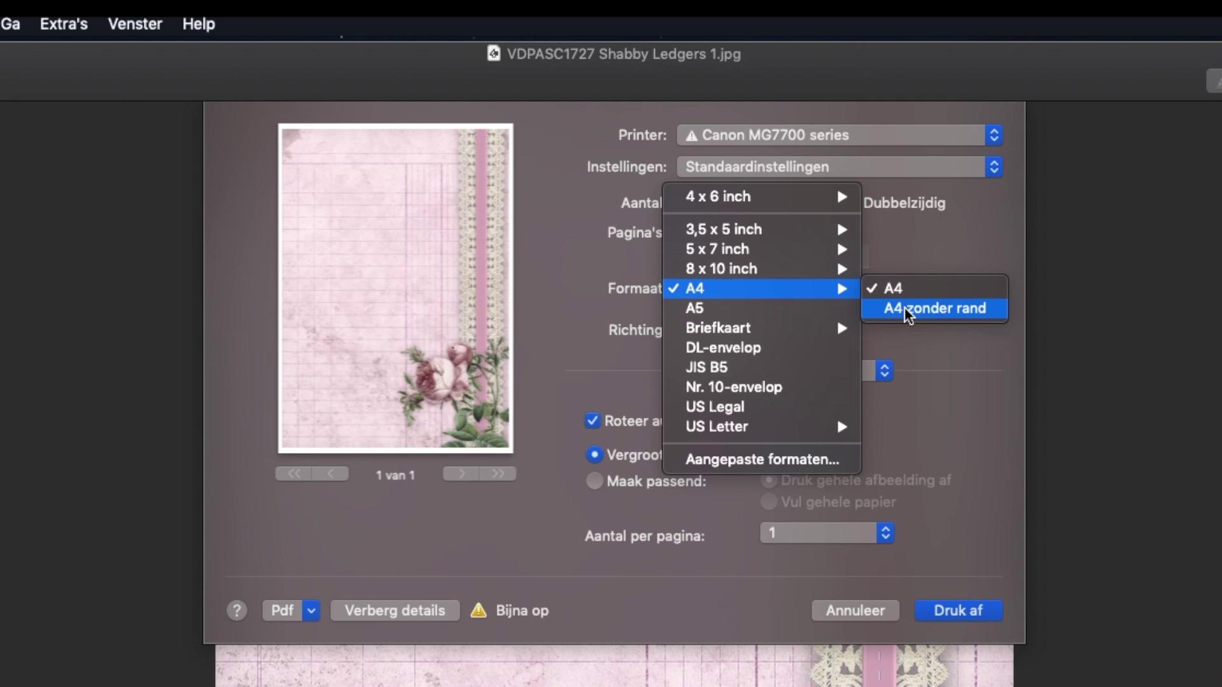
{"action": "left_click", "coordinate": [934, 311]}
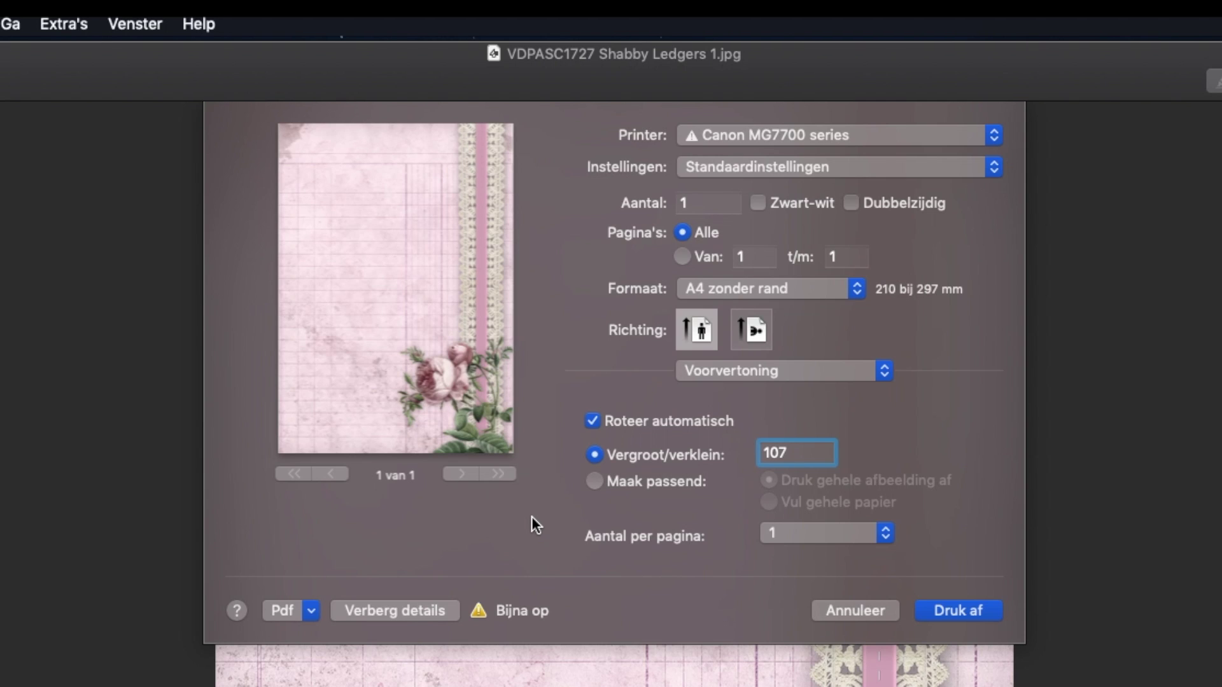
{"action": "left_click", "coordinate": [967, 613]}
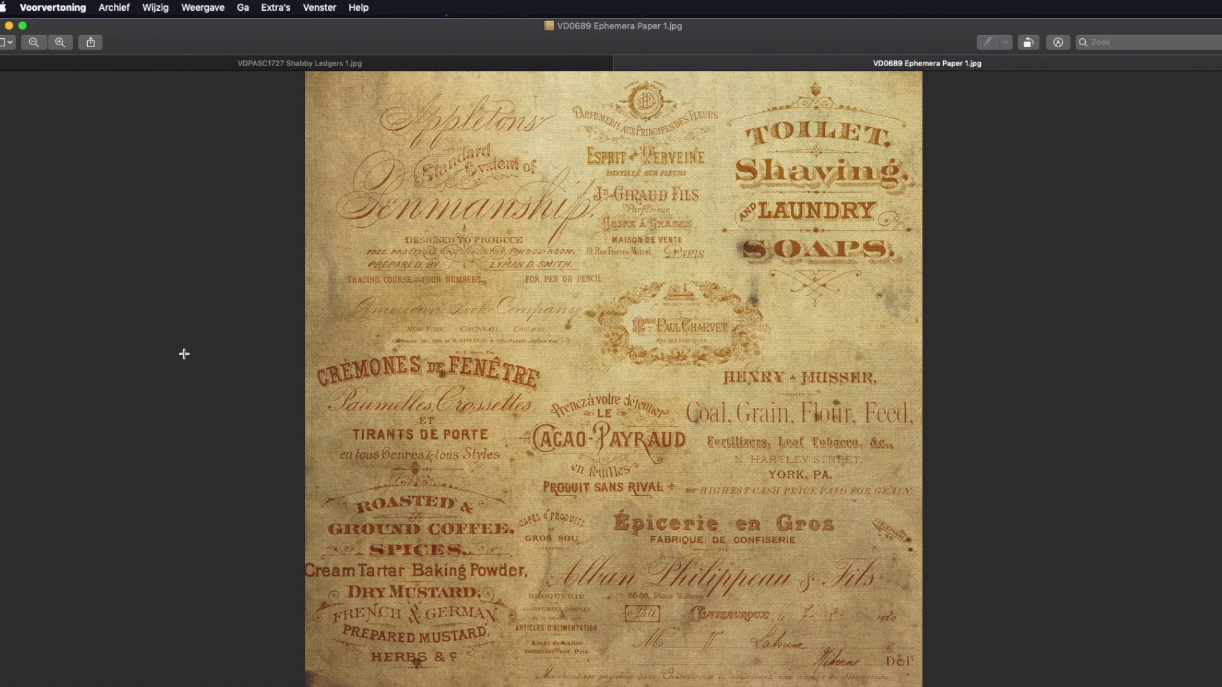
- Open the print dialog for the Ephemera Paper 1 image via Archief > Druk af…
{"action": "left_click", "coordinate": [108, 10]}
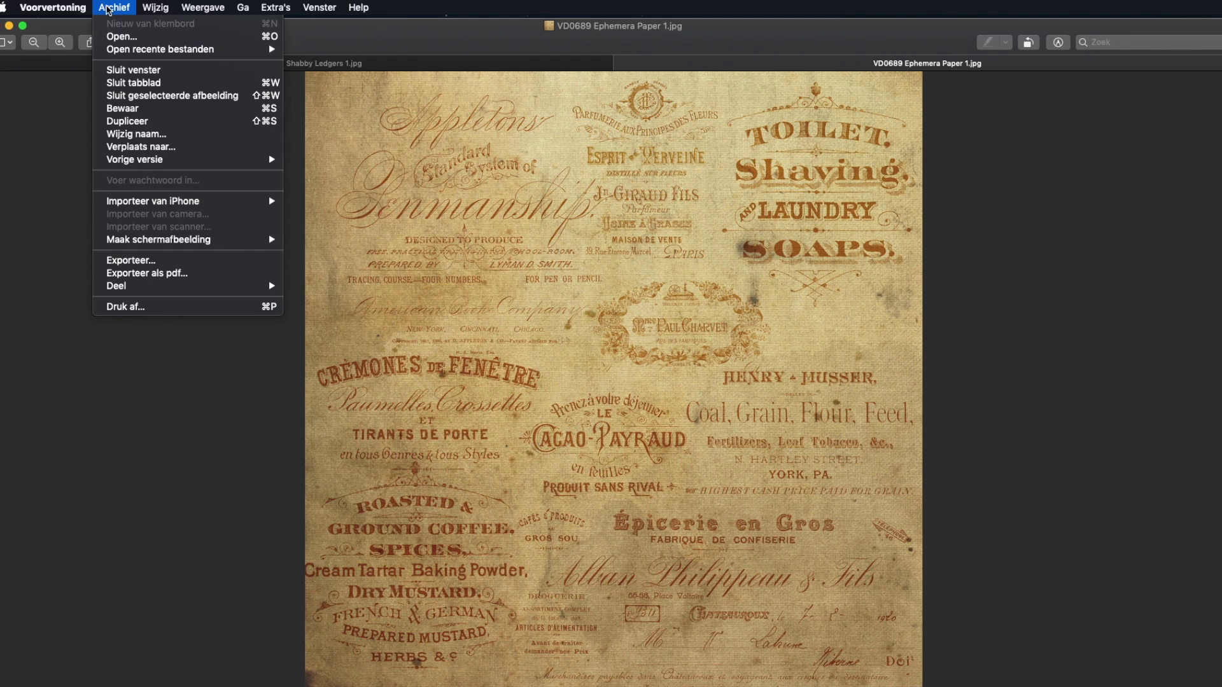
{"action": "left_click", "coordinate": [127, 307]}
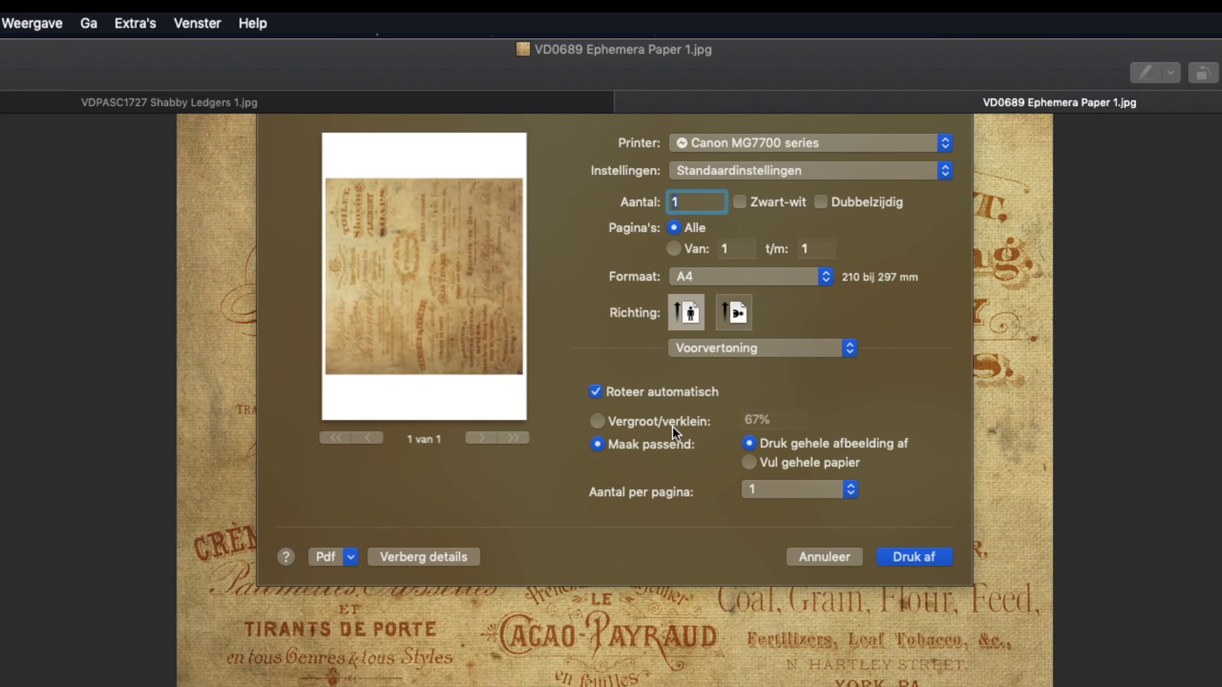
- Turn off Roteer automatisch and switch scaling to Vergroot/verklein at 67%
{"action": "left_click", "coordinate": [595, 392]}
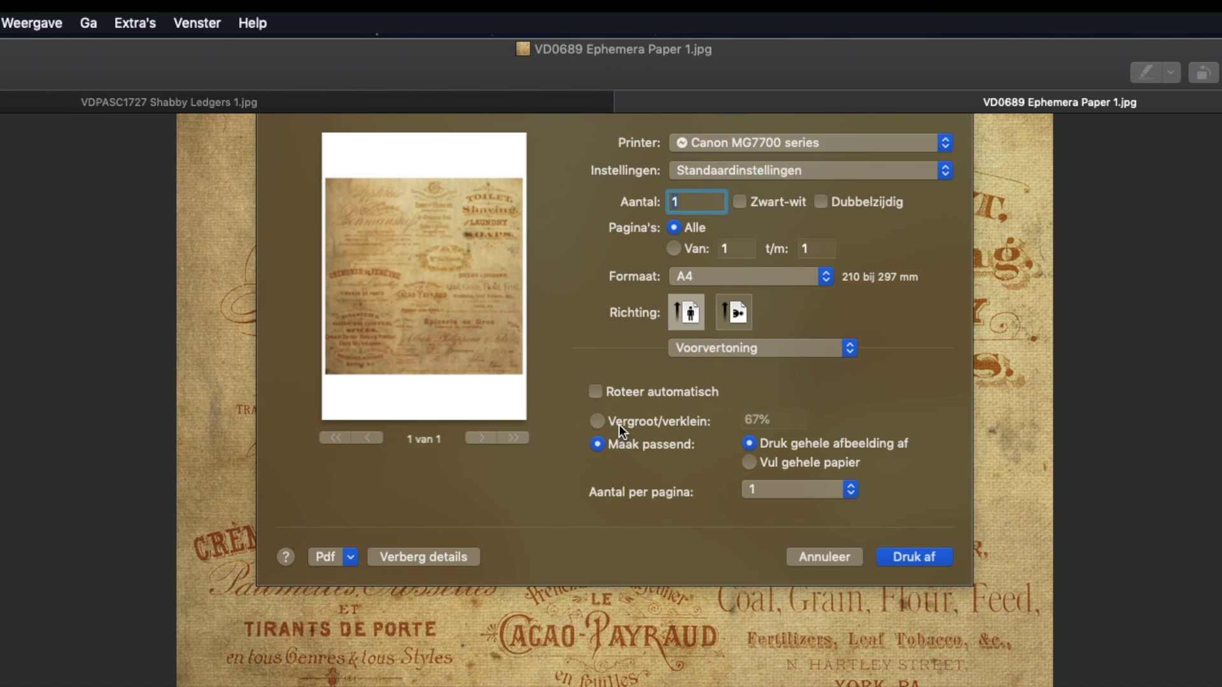
{"action": "left_click", "coordinate": [598, 421]}
{"action": "left_click", "coordinate": [758, 419]}
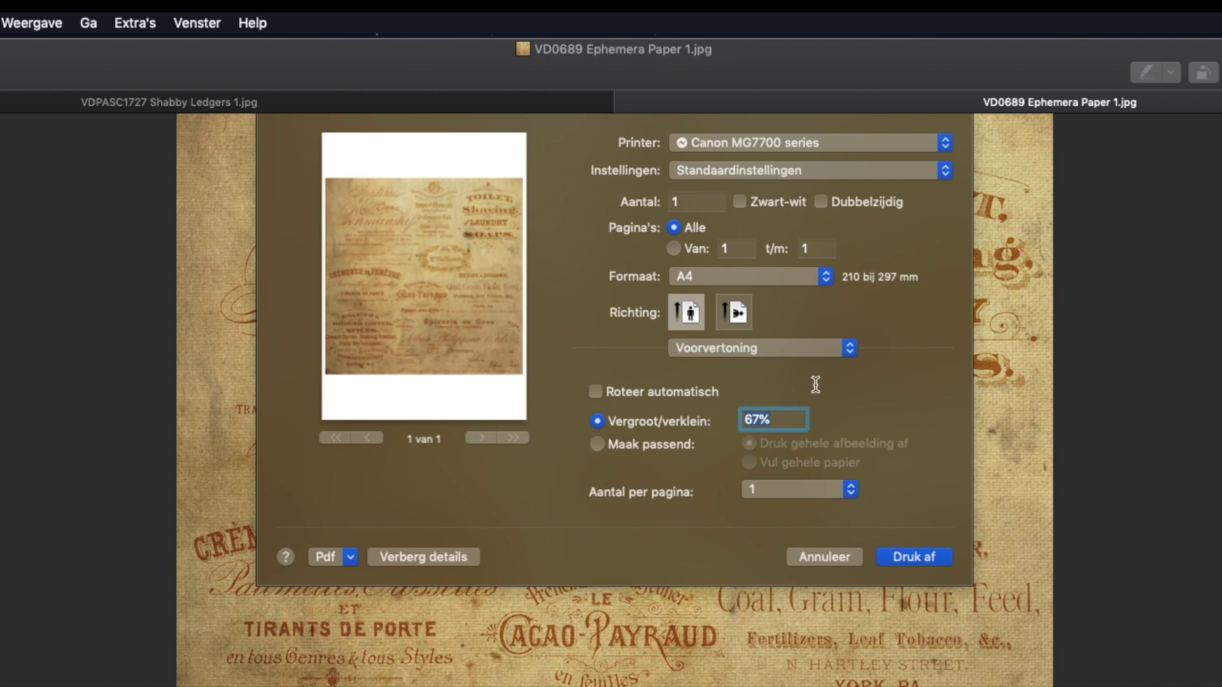
{"action": "type", "text": "100"}
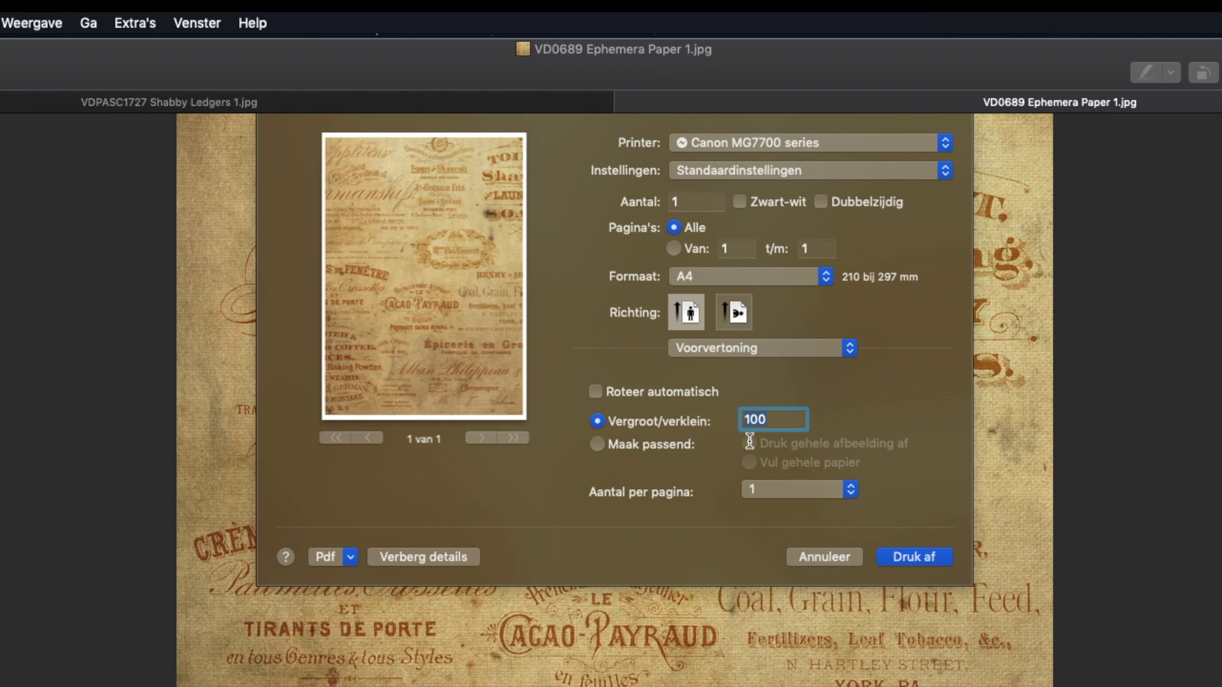
{"action": "left_click", "coordinate": [597, 444]}
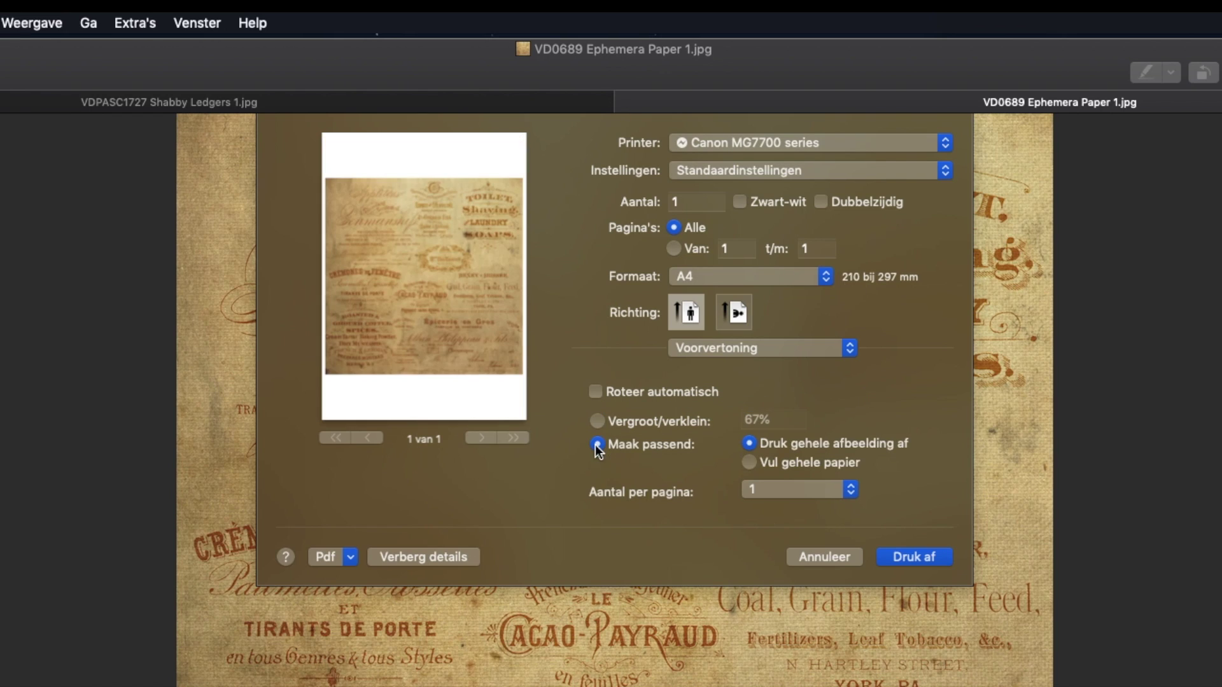
- Set Maak passend to Vul gehele papier so the ephemera image fills the A4 sheet
{"action": "left_click", "coordinate": [749, 463]}
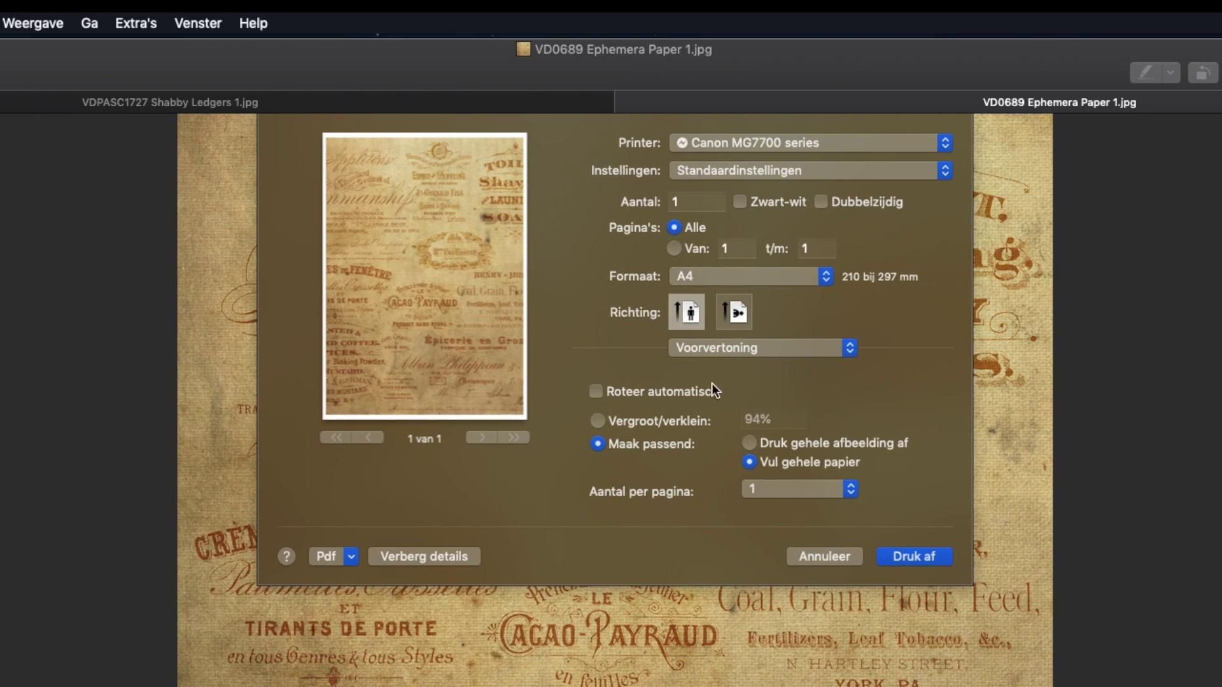
{"action": "left_click", "coordinate": [710, 279]}
- Choose A4 zonder rand as the paper size for the ephemera print
{"action": "mouse_move", "coordinate": [724, 280]}
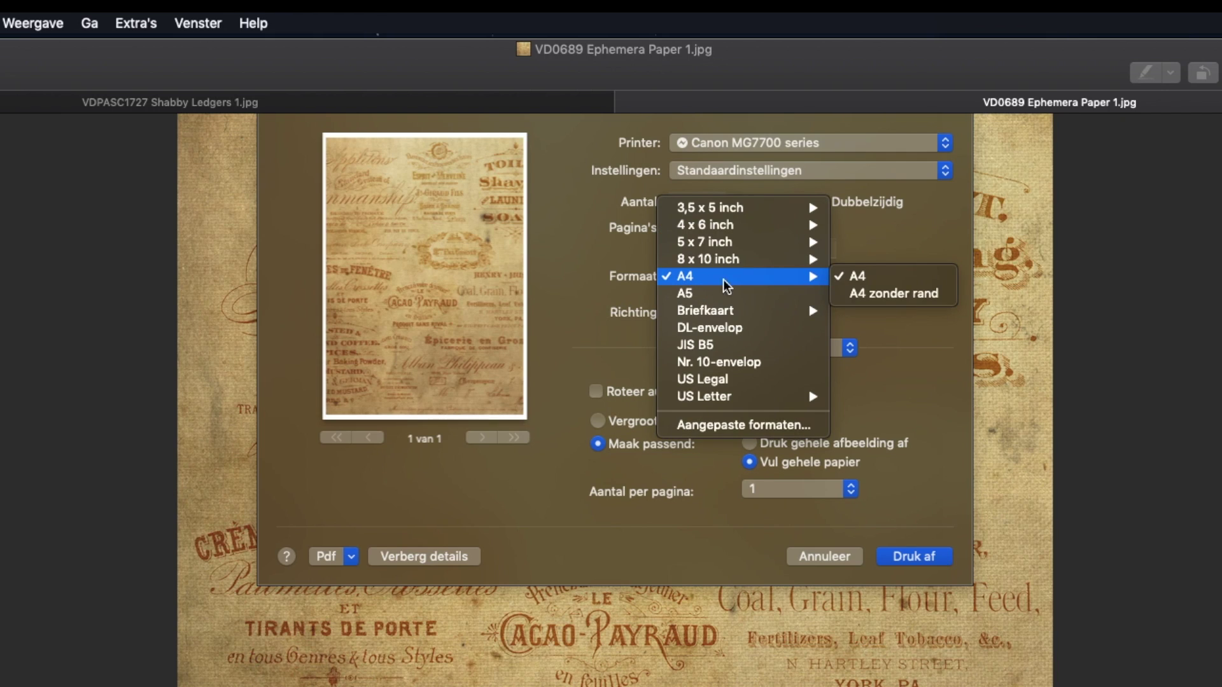
{"action": "left_click", "coordinate": [879, 295]}
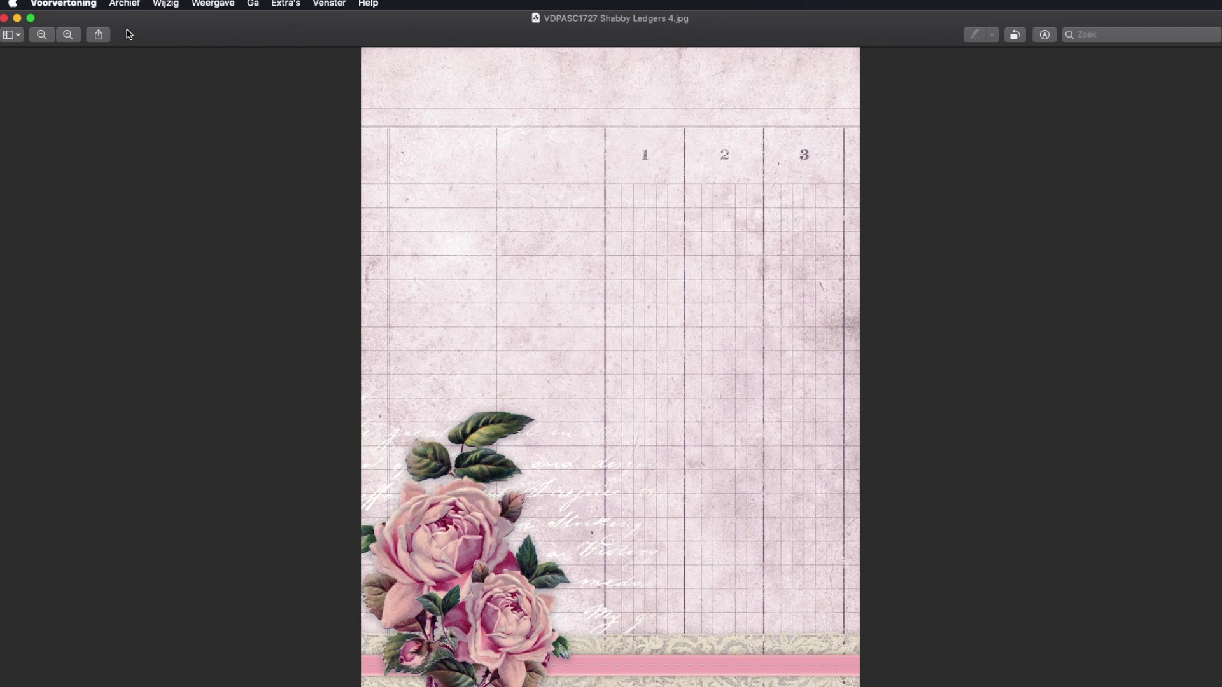
- Open the print dialog for the Shabby Ledgers 4 image
{"action": "left_click", "coordinate": [81, 4]}
{"action": "mouse_move", "coordinate": [113, 3]}
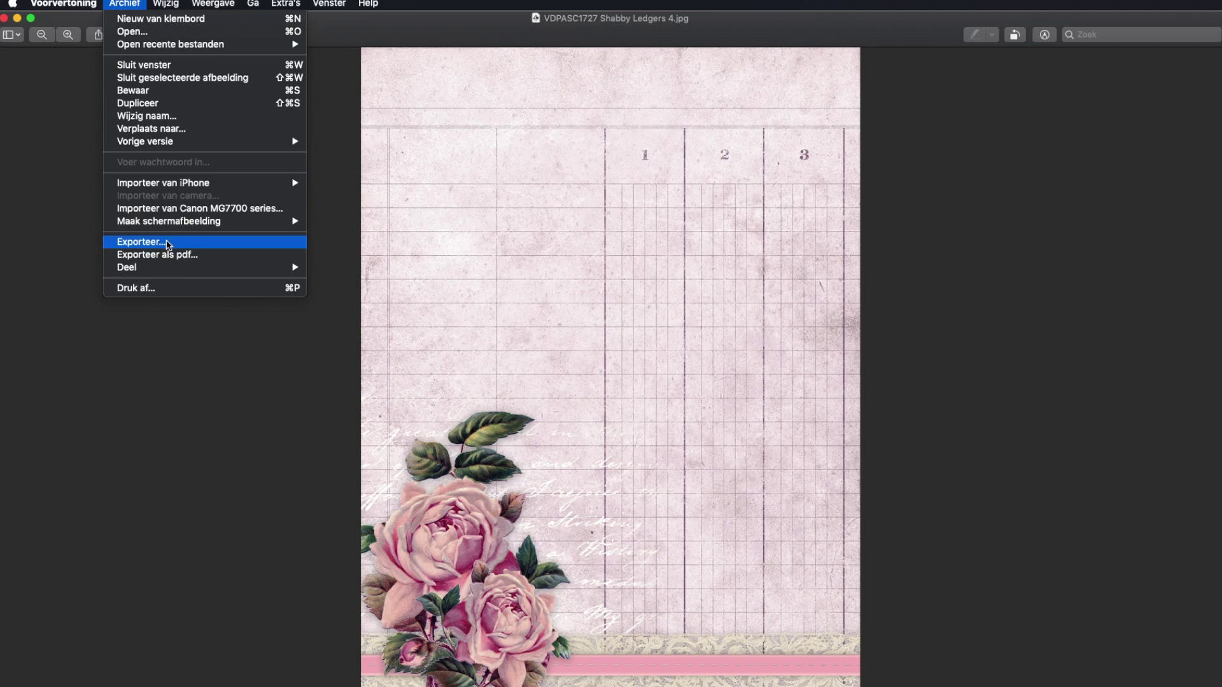
{"action": "left_click", "coordinate": [187, 290]}
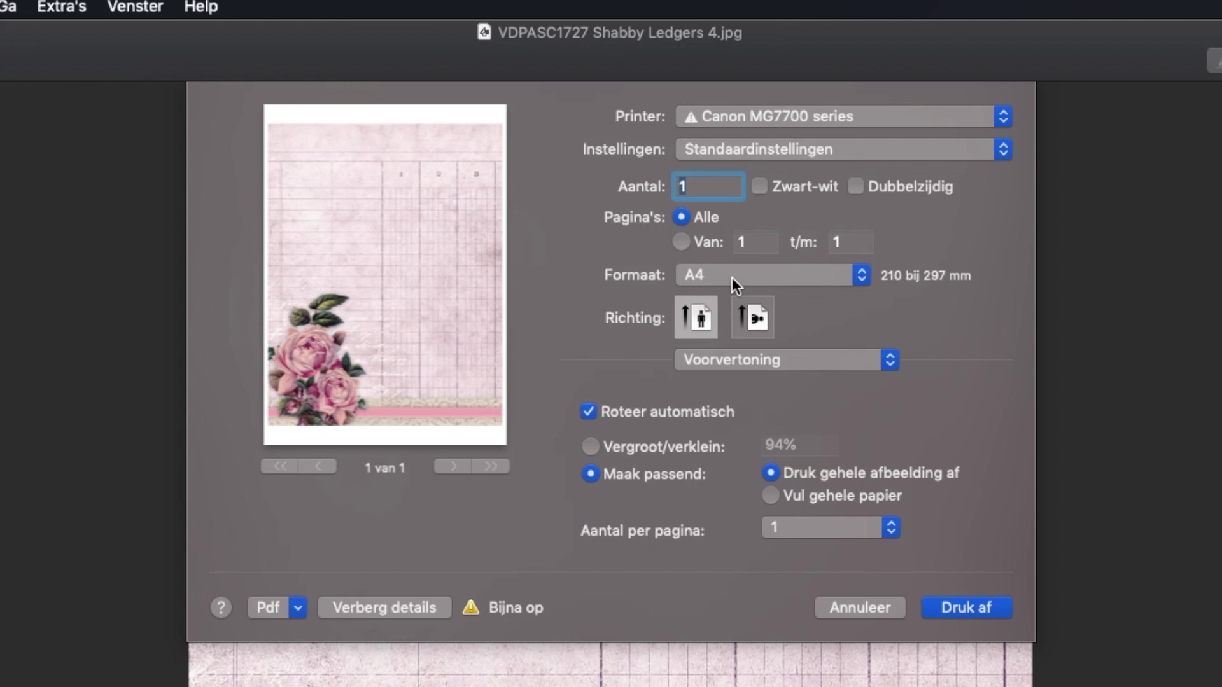
- Set the paper size to borderless A4 (A4 zonder rand)
{"action": "left_click", "coordinate": [686, 164]}
{"action": "mouse_move", "coordinate": [733, 281]}
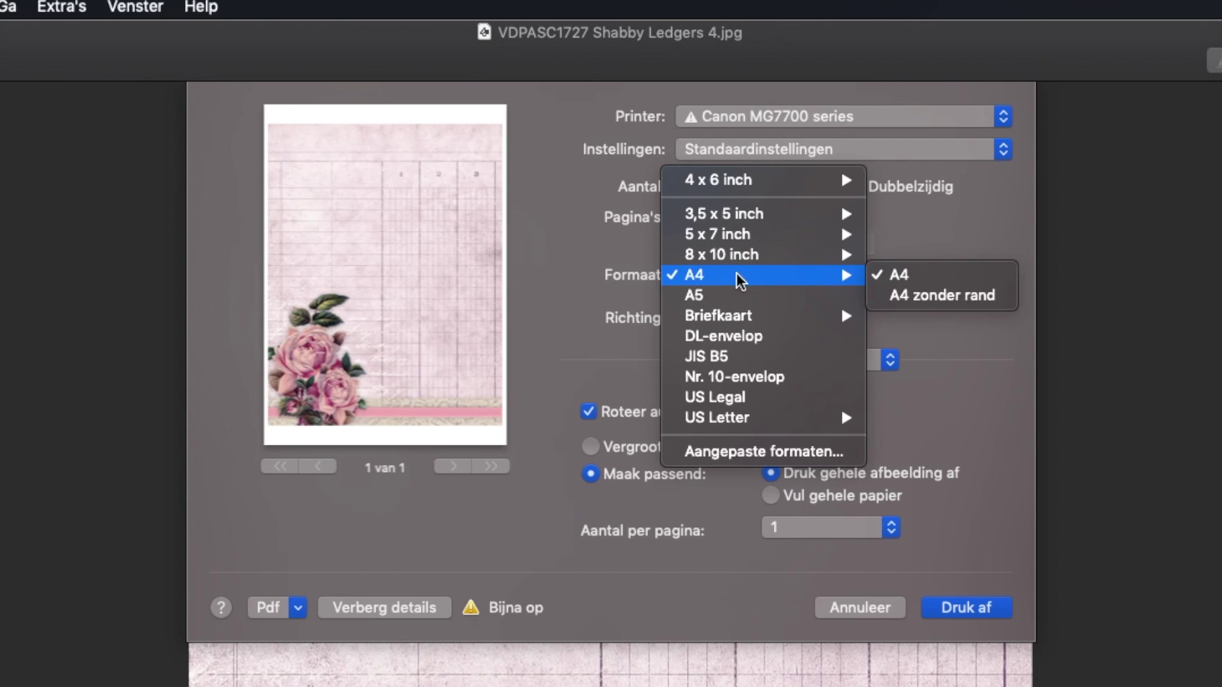
{"action": "left_click", "coordinate": [948, 298]}
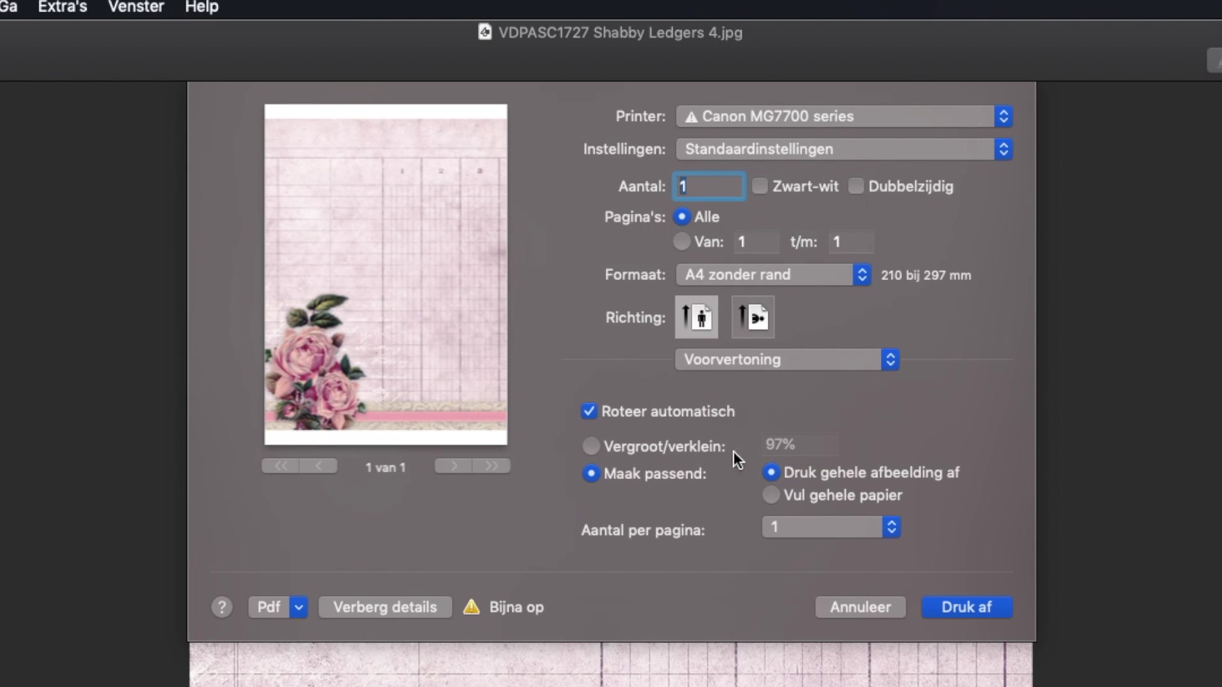
{"action": "left_click", "coordinate": [784, 529]}
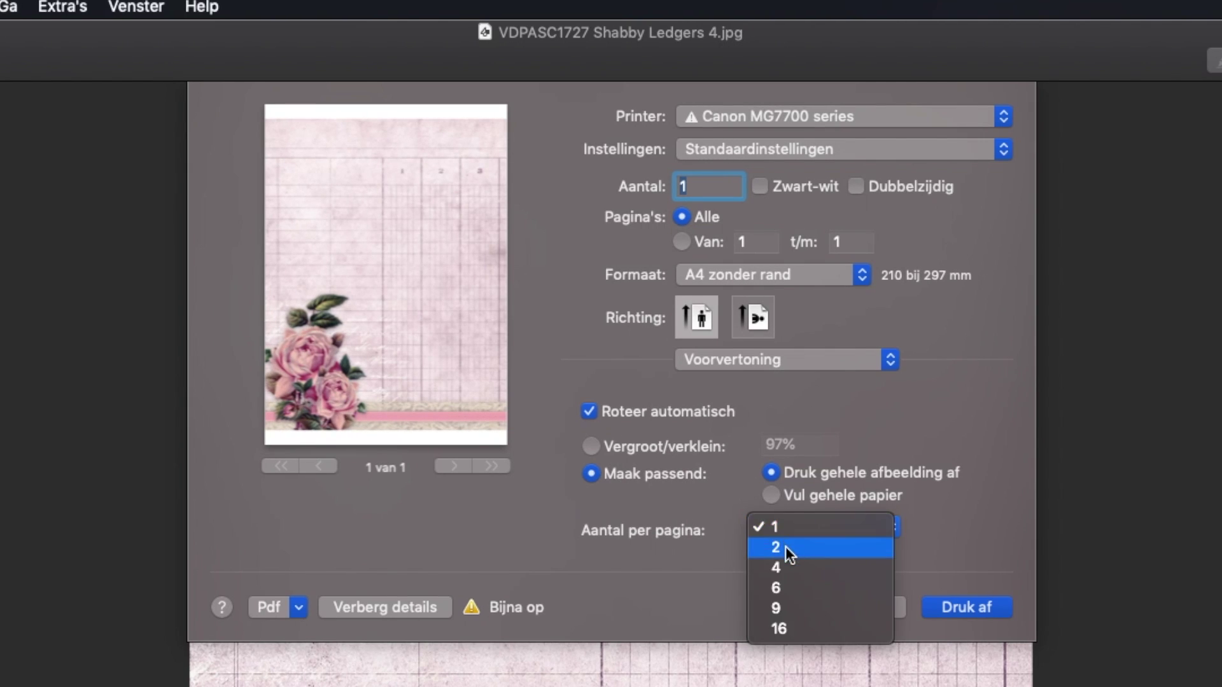
- Set Aantal per pagina to 2 and change the Vergroot/verklein scale from 69% to 76%
{"action": "left_click", "coordinate": [785, 546]}
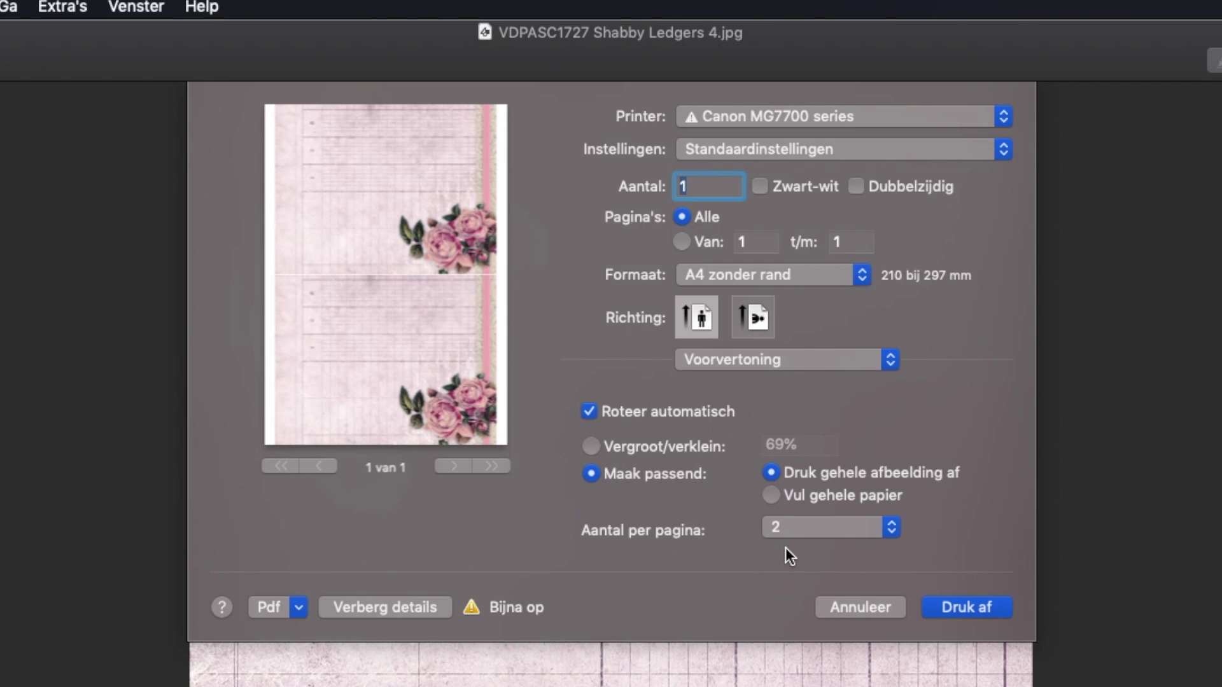
{"action": "left_click", "coordinate": [637, 444]}
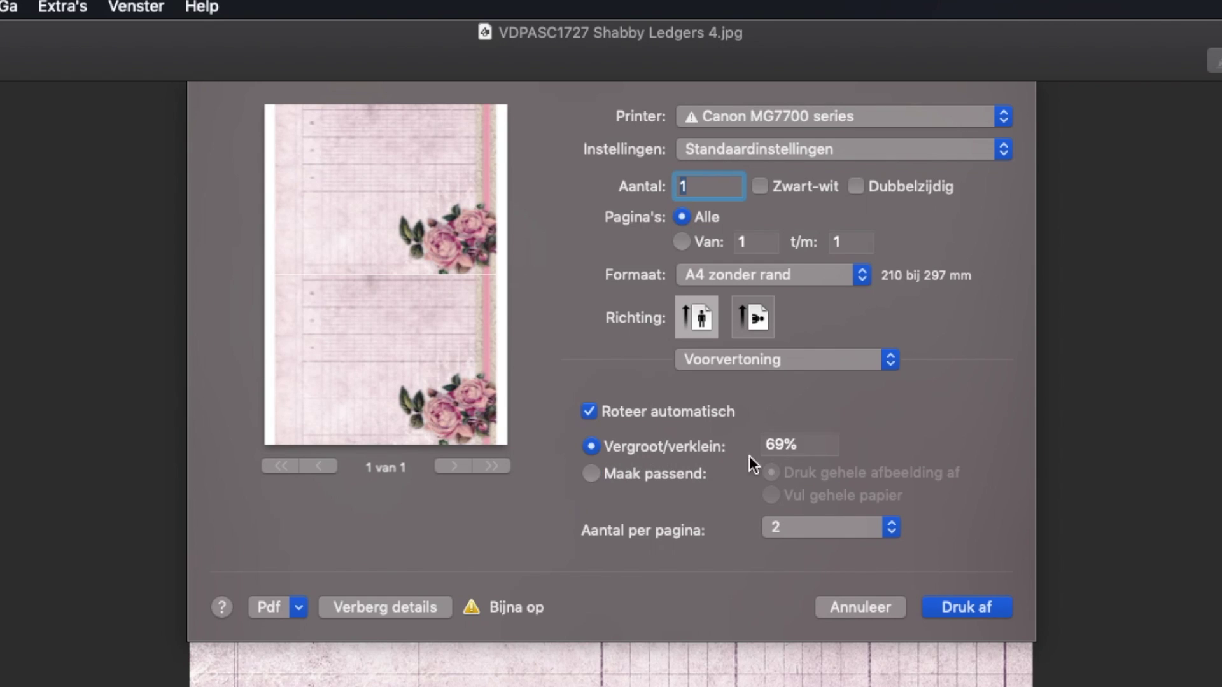
{"action": "left_click", "coordinate": [805, 441]}
{"action": "type", "text": "75"}
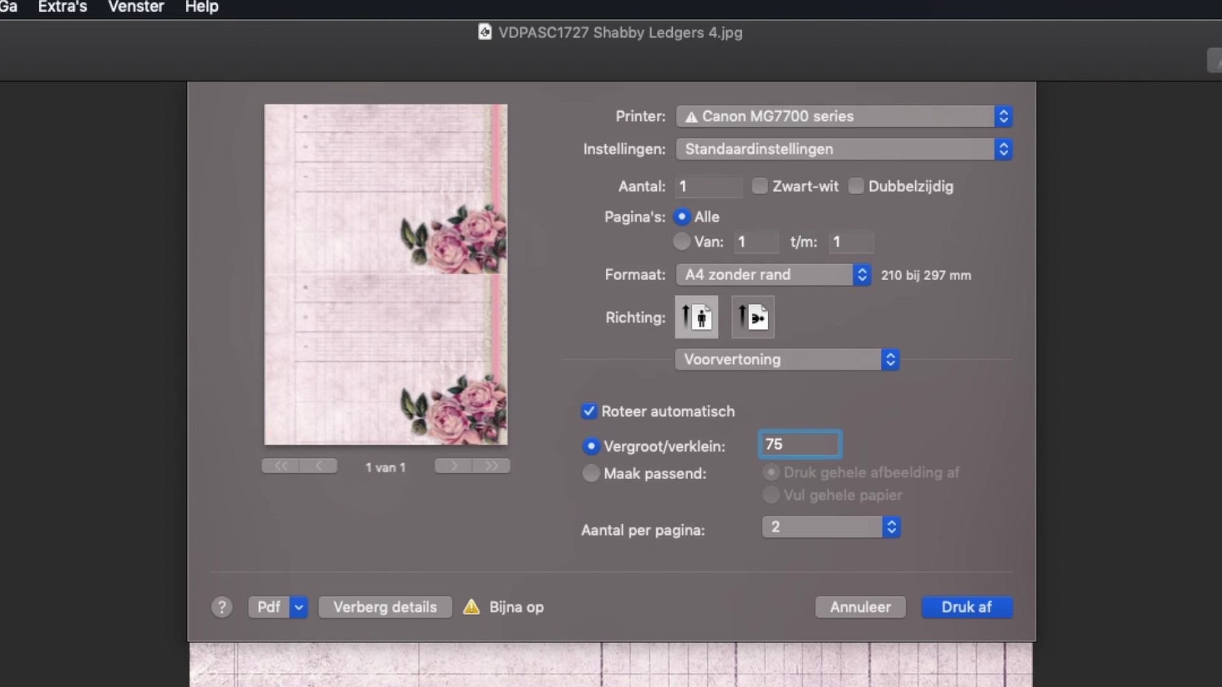
{"action": "key", "text": "BackSpace"}
{"action": "type", "text": "6"}
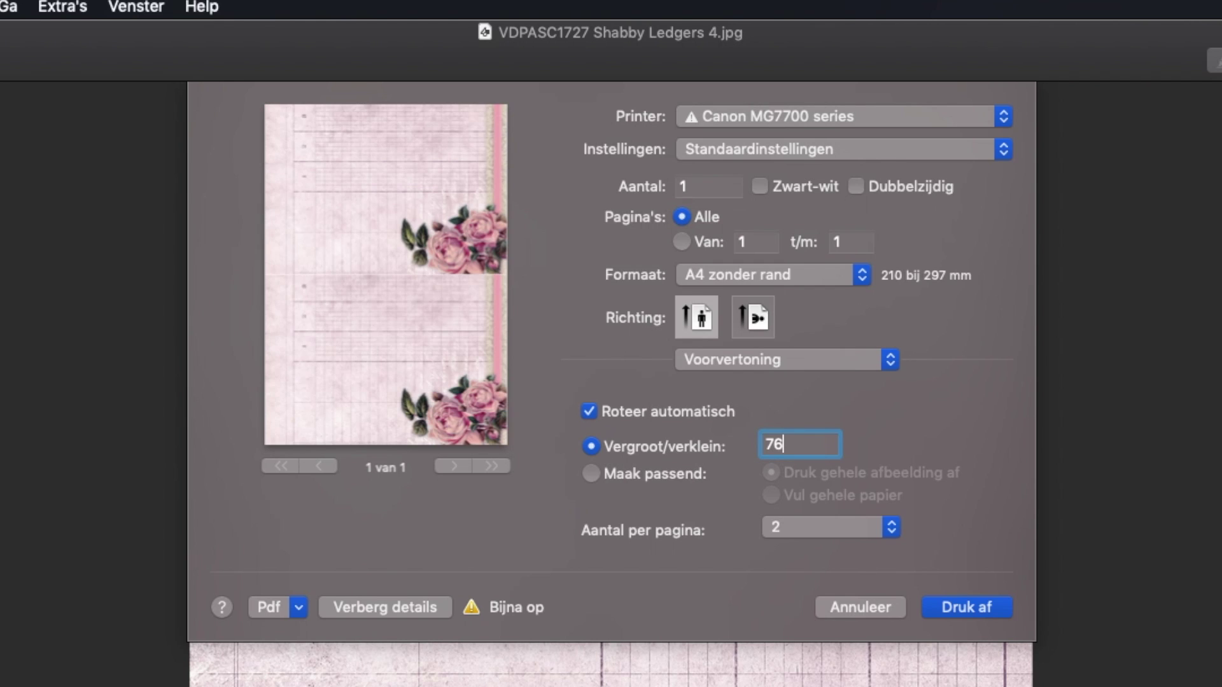